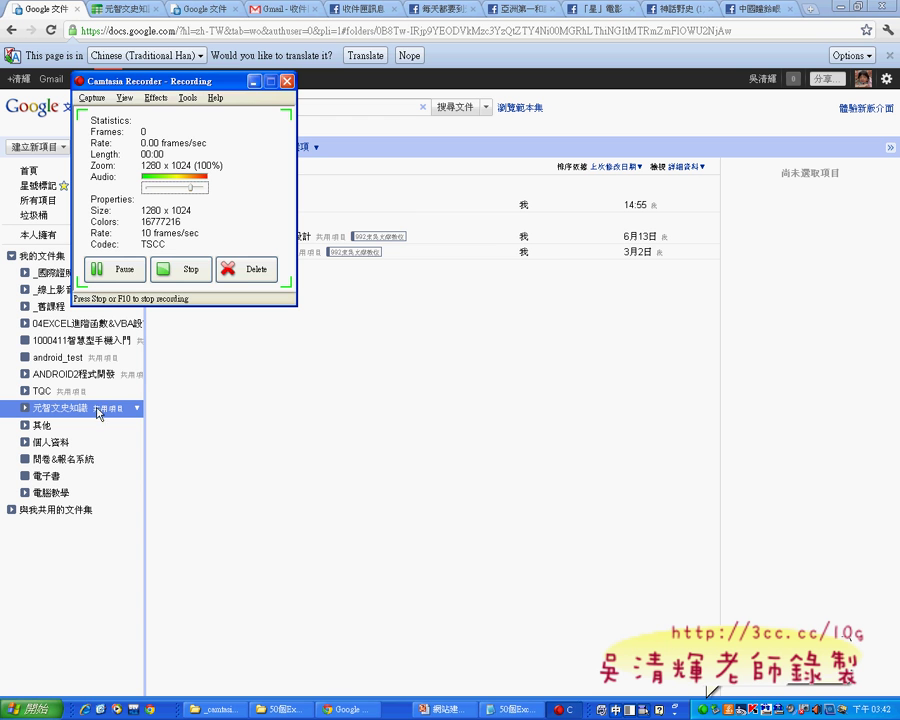
# Change the 元智文史知識 folder's sharing to 公開在網路上 (public on the web) and save it
pyautogui.click(254, 82)
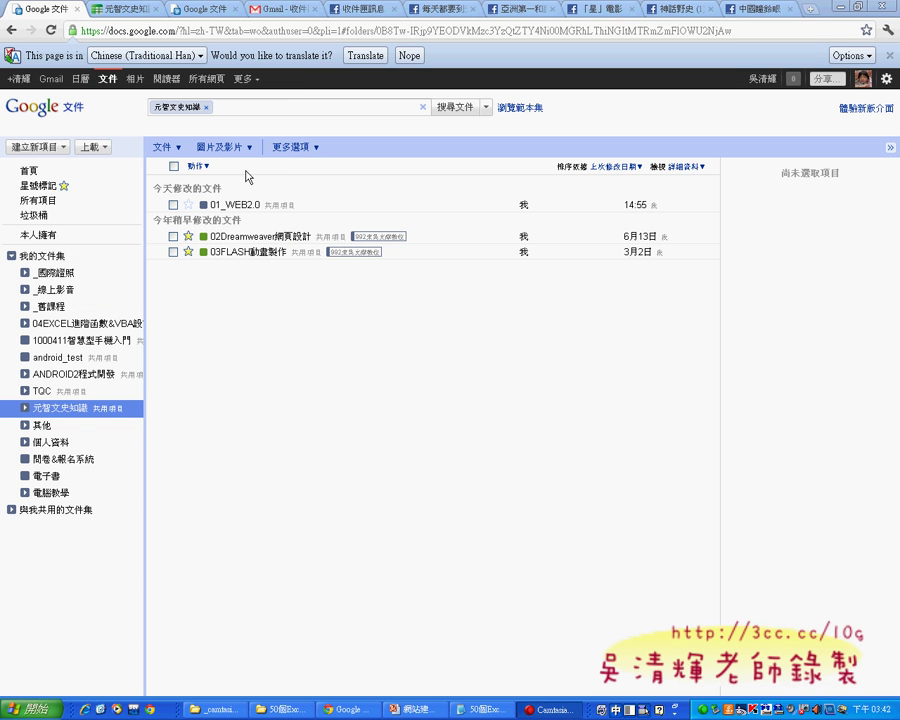
pyautogui.rightClick(104, 417)
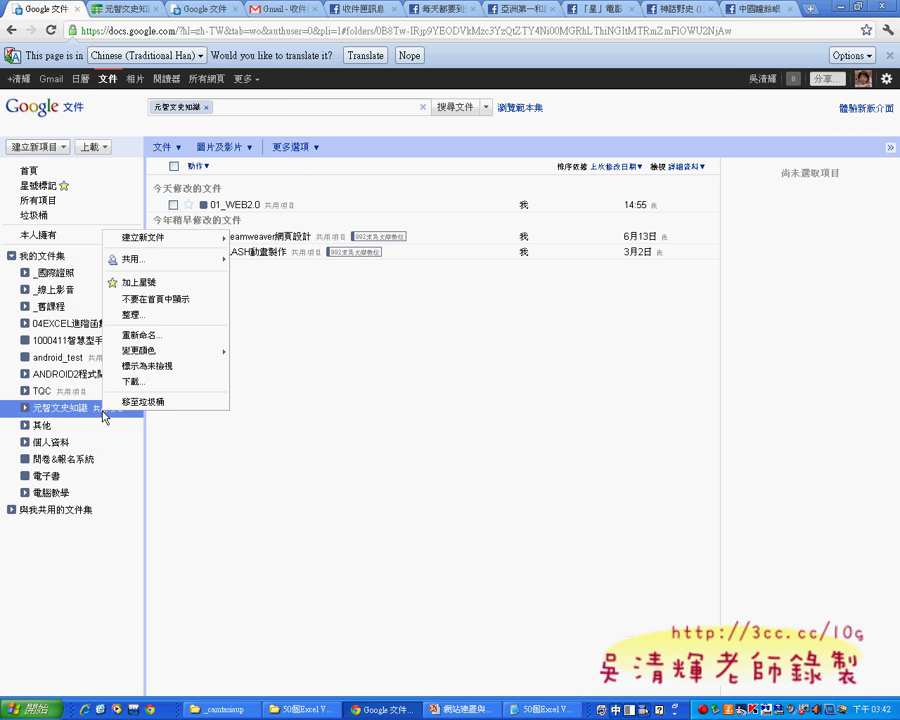
pyautogui.moveTo(176, 262)
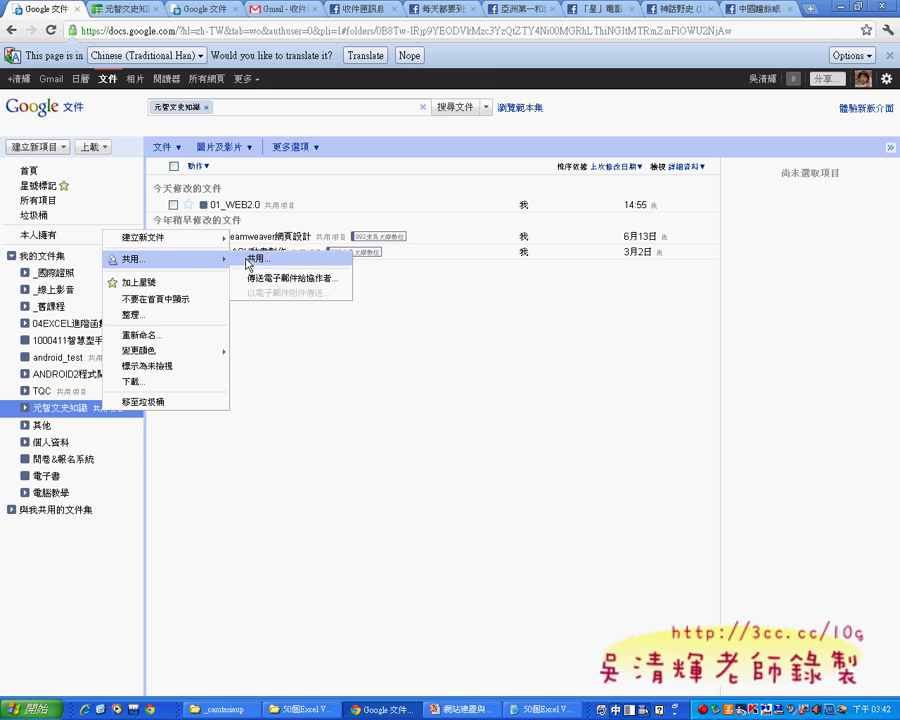
pyautogui.click(283, 265)
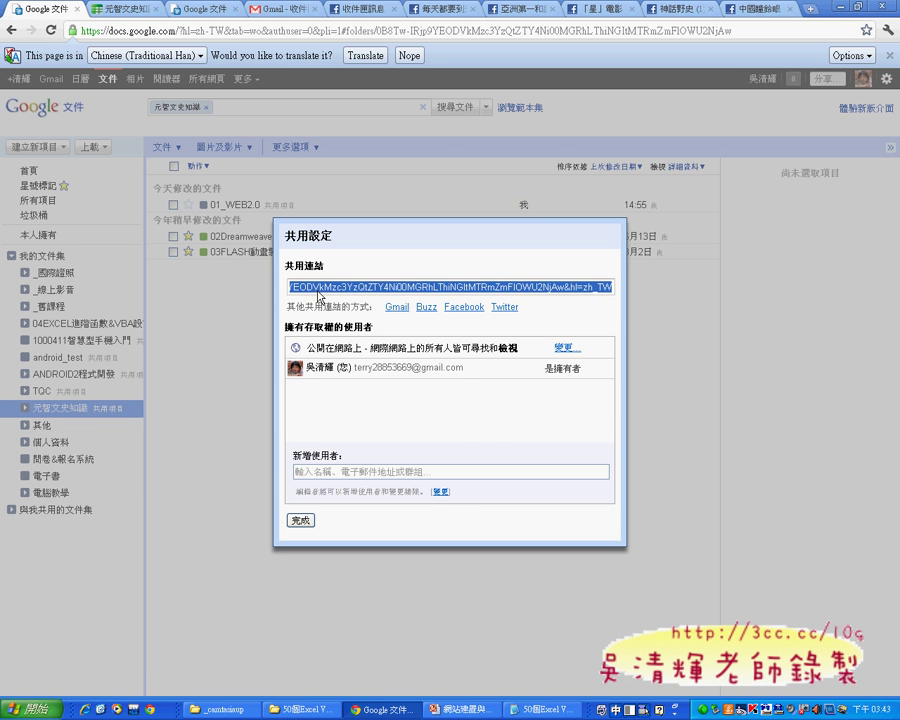
pyautogui.click(567, 348)
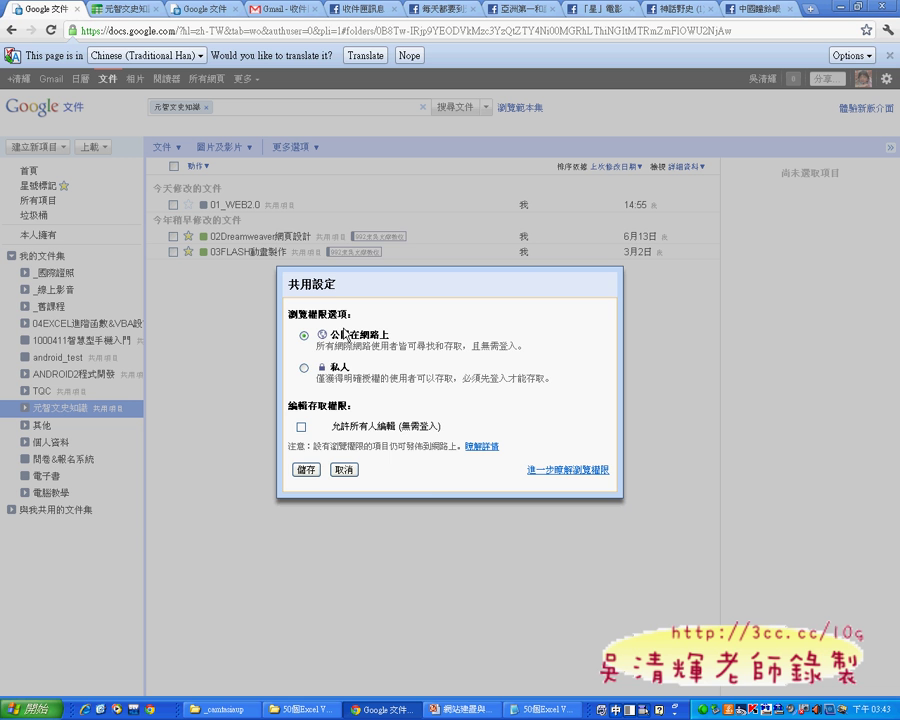
pyautogui.click(305, 469)
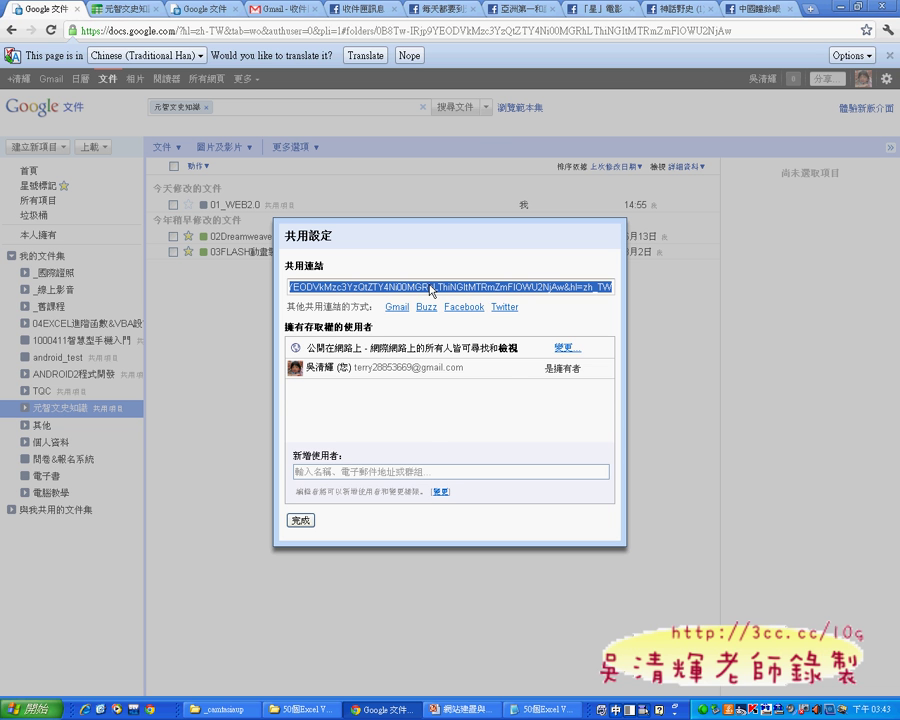
# Copy the folder's share link and close the sharing settings with 完成
pyautogui.rightClick(432, 291)
pyautogui.click(460, 339)
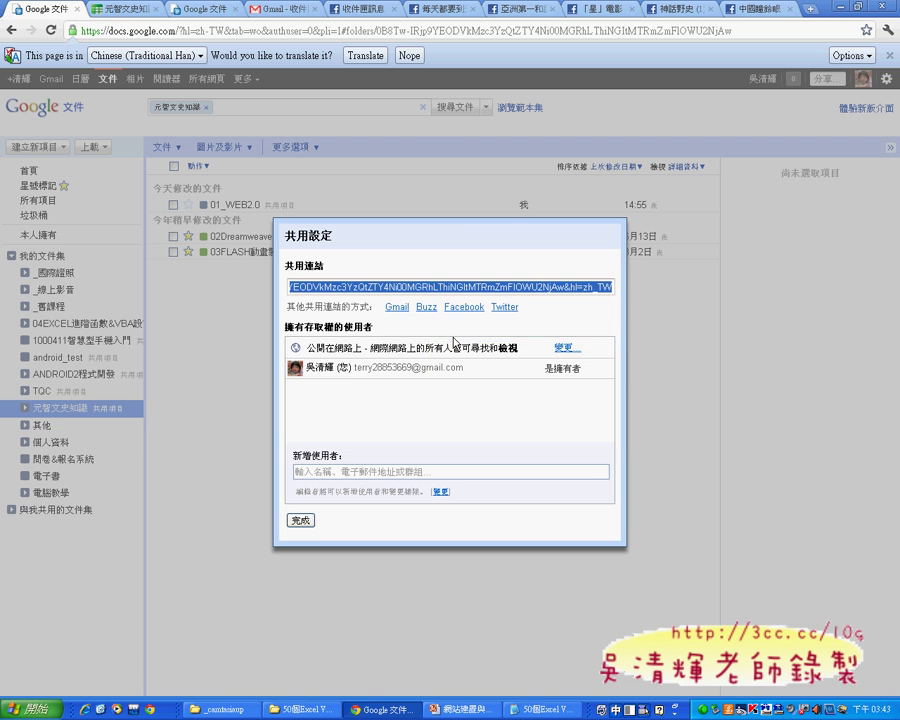
pyautogui.click(302, 520)
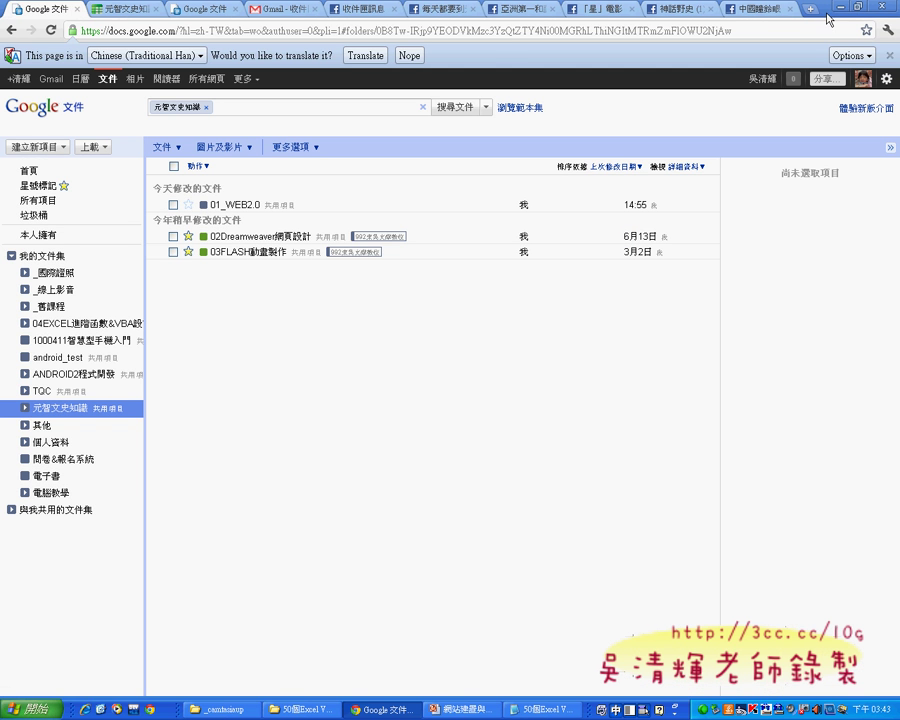
# Load the copied Google Docs folder link in a new Chrome tab
pyautogui.click(812, 10)
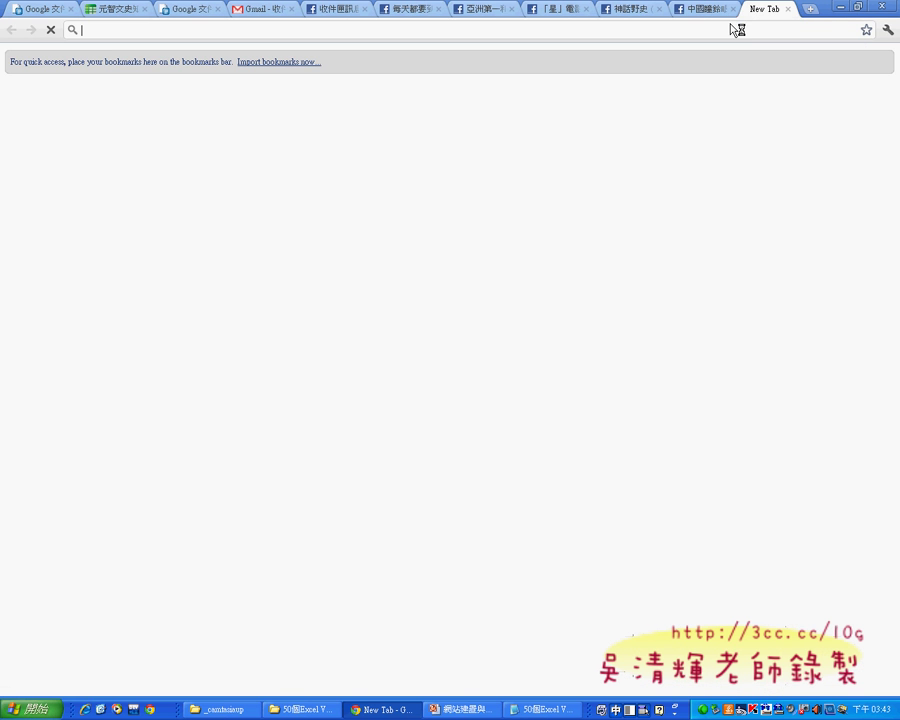
pyautogui.rightClick(403, 29)
pyautogui.click(439, 84)
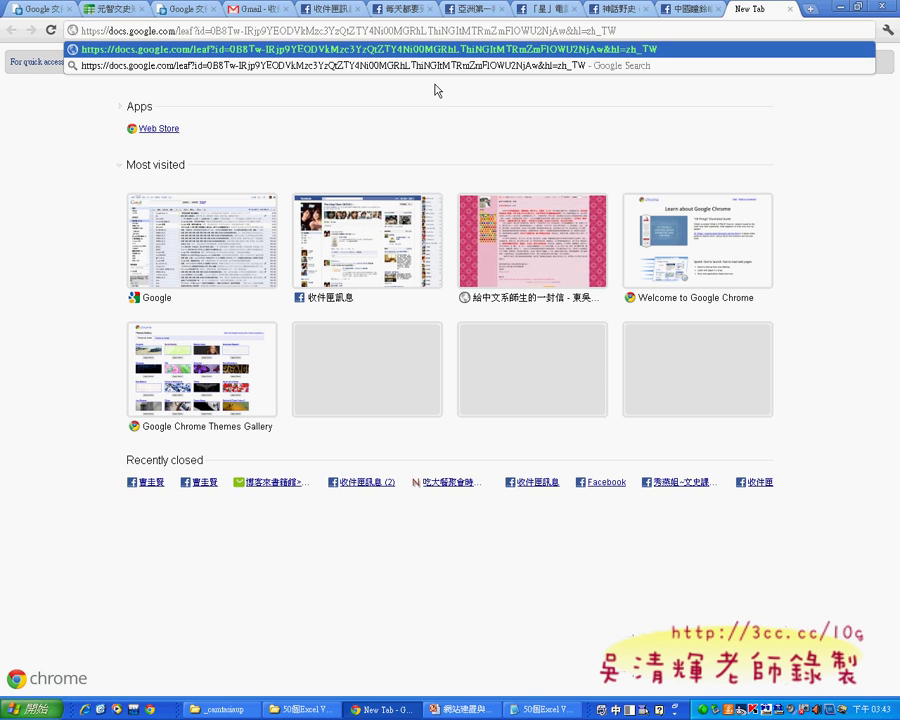
pyautogui.press('Return')
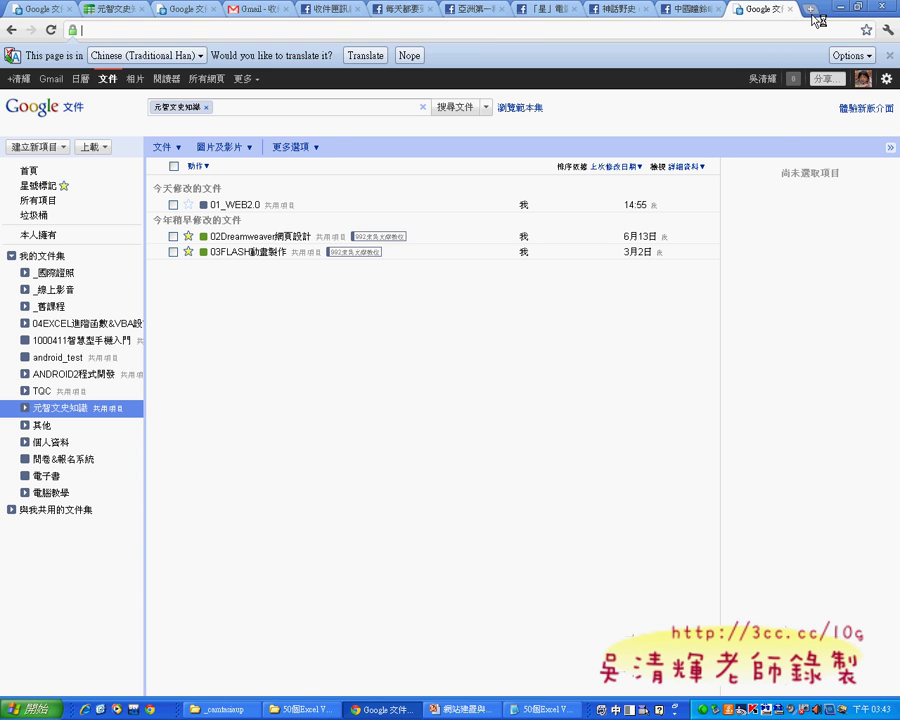
# Go to goo.gl in another new tab to reach the URL shortener
pyautogui.click(811, 11)
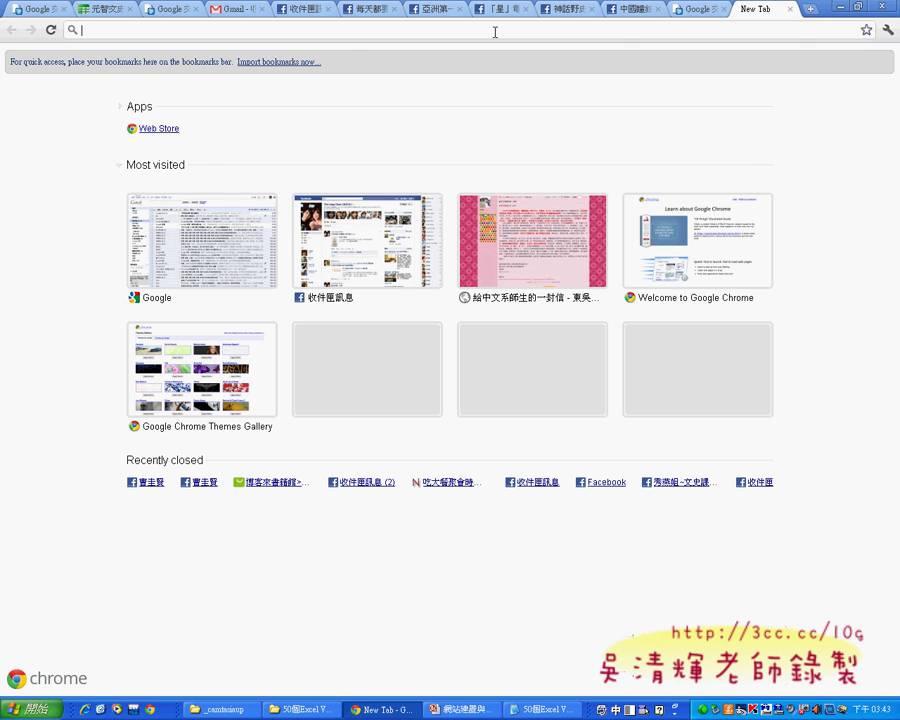
pyautogui.click(697, 10)
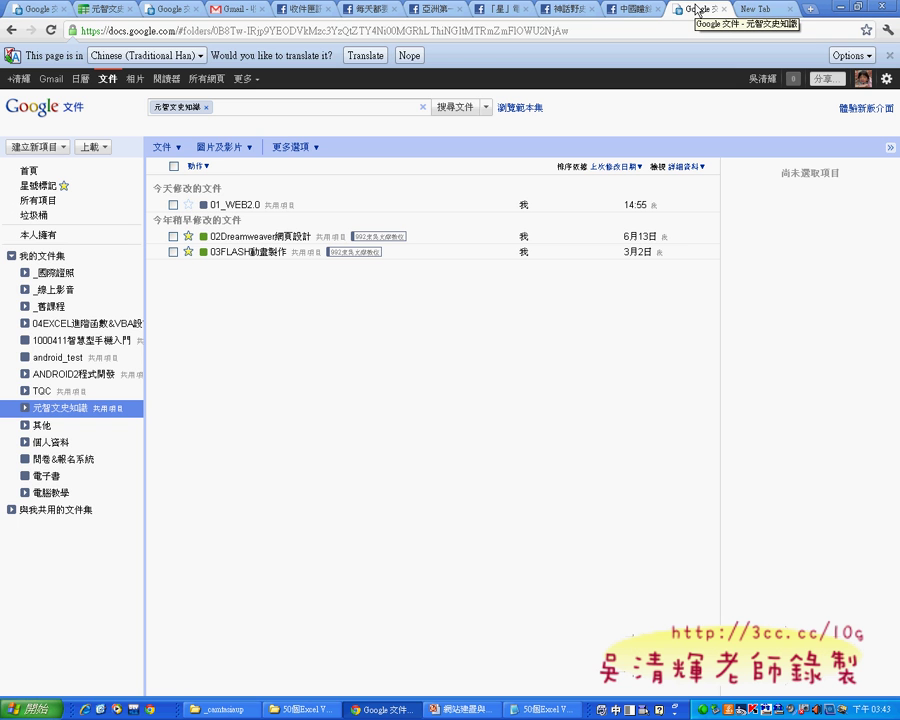
pyautogui.click(749, 14)
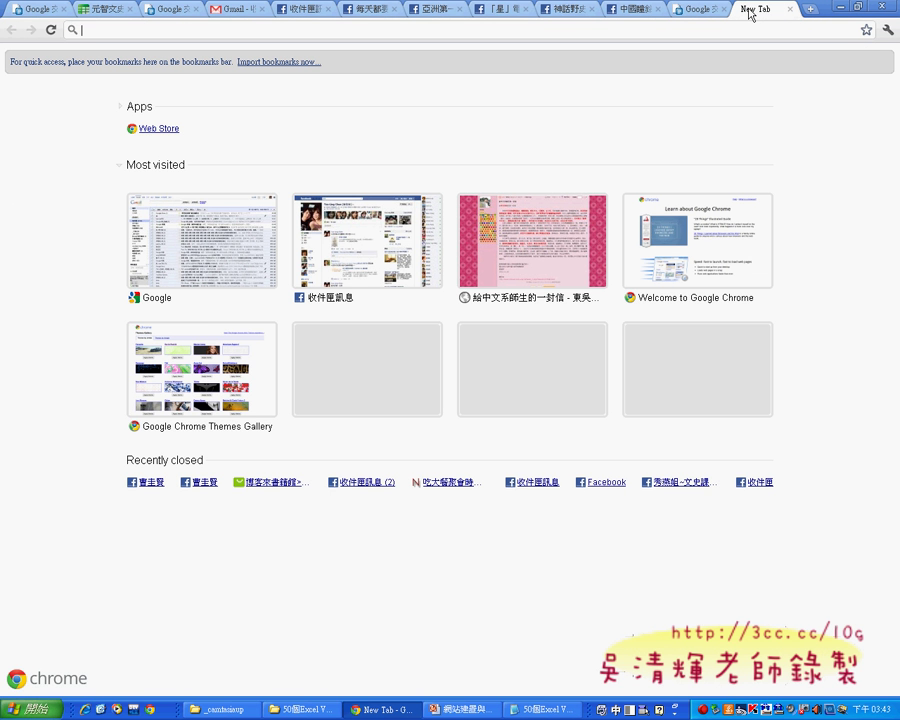
pyautogui.write('h')
pyautogui.press('BackSpace')
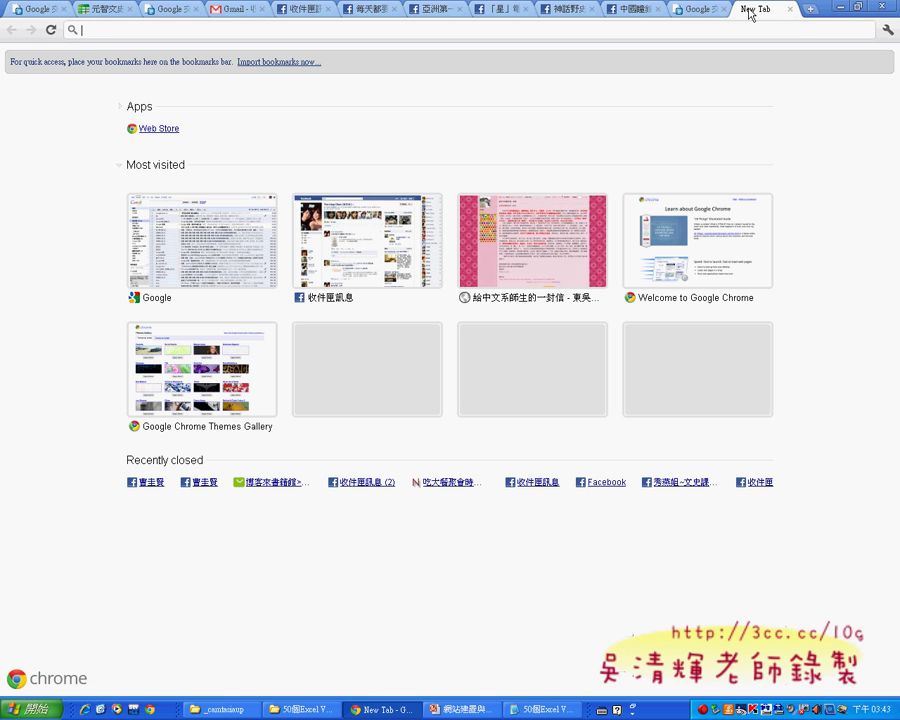
pyautogui.write('goo')
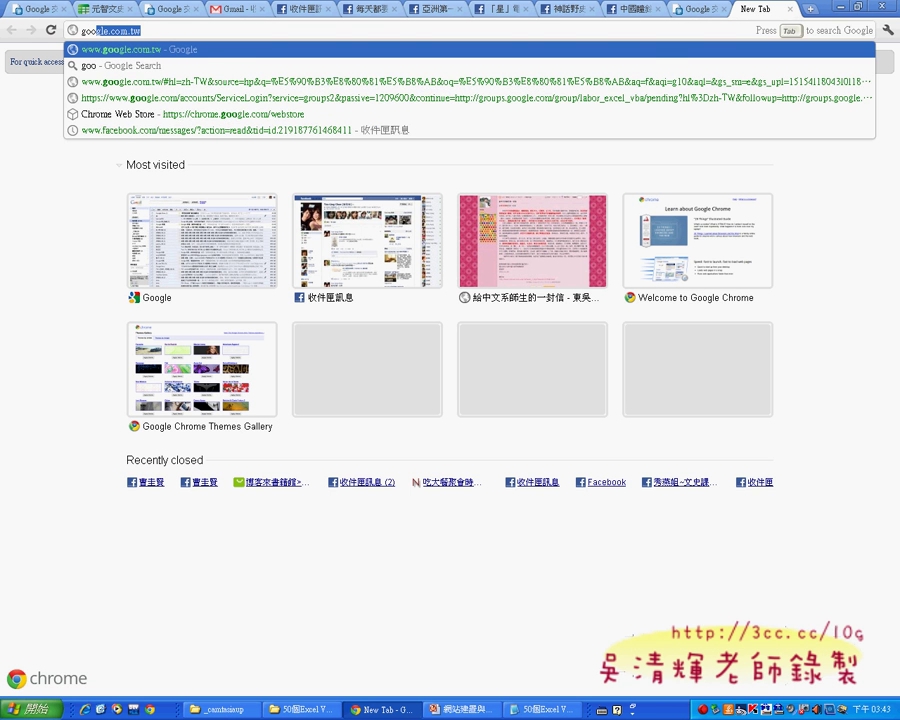
pyautogui.write('.gl')
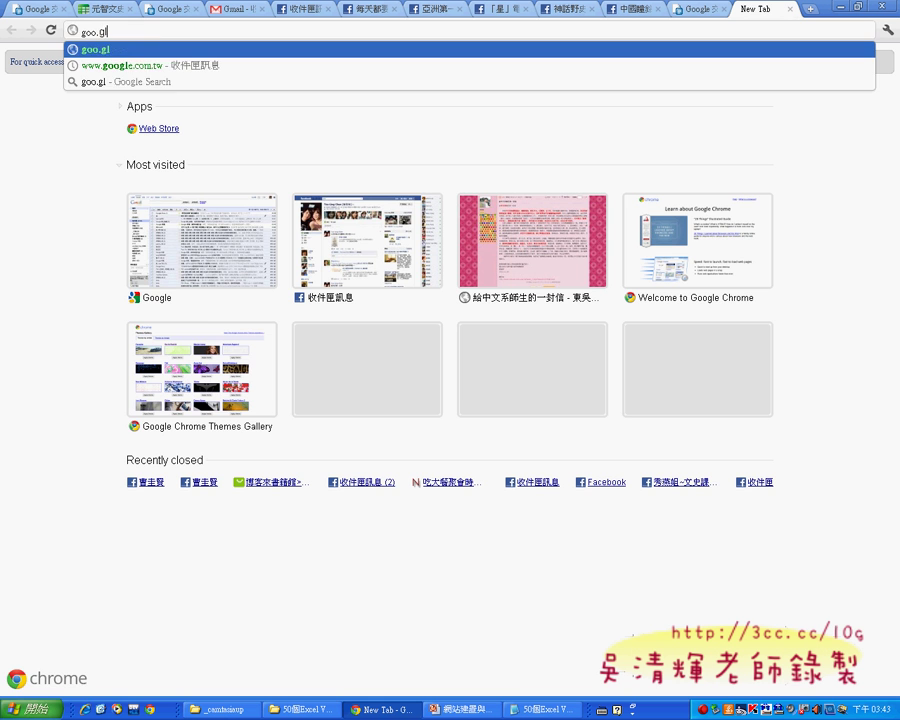
pyautogui.press('Return')
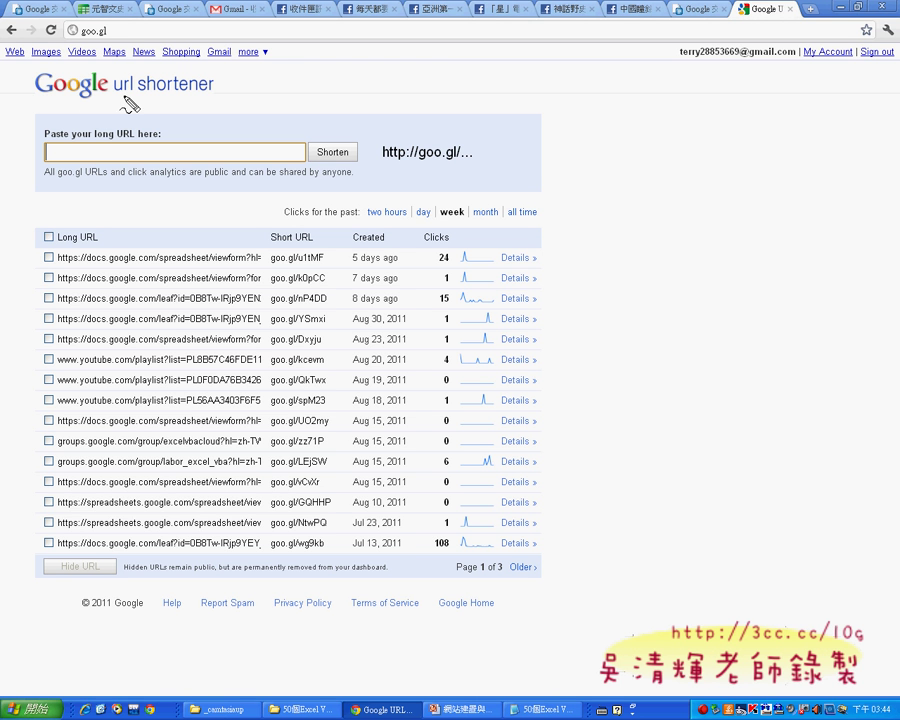
# Annotate the url shortener title and the goo.gl address in red, then clear the marks
pyautogui.moveTo(112, 96)
pyautogui.mouseDown()
pyautogui.moveTo(226, 86)
pyautogui.moveTo(96, 97)
pyautogui.mouseUp()
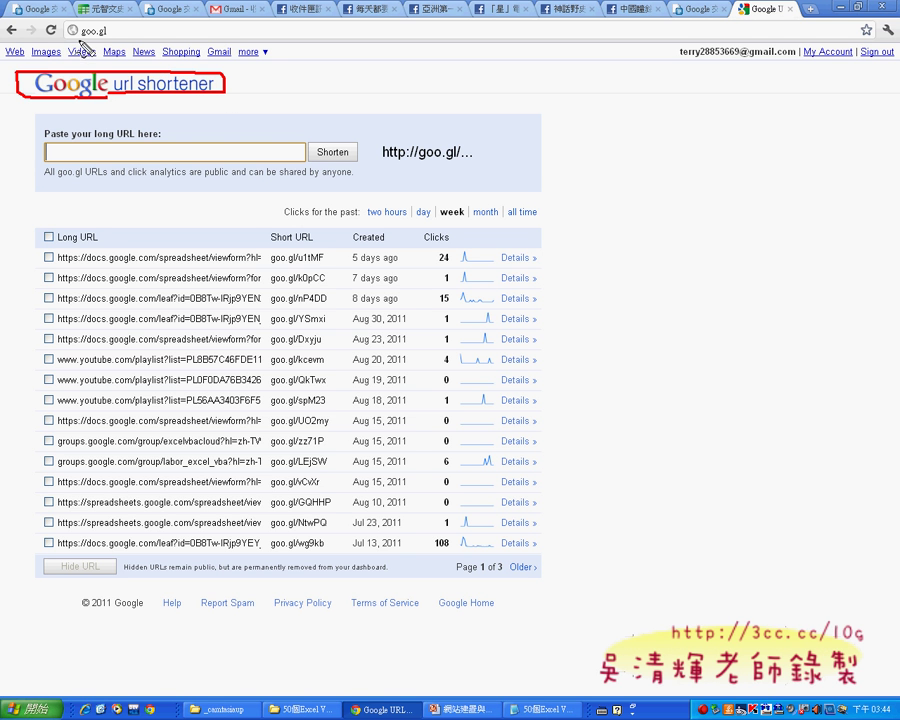
pyautogui.moveTo(80, 42); pyautogui.dragTo(111, 41)
pyautogui.press('Escape')
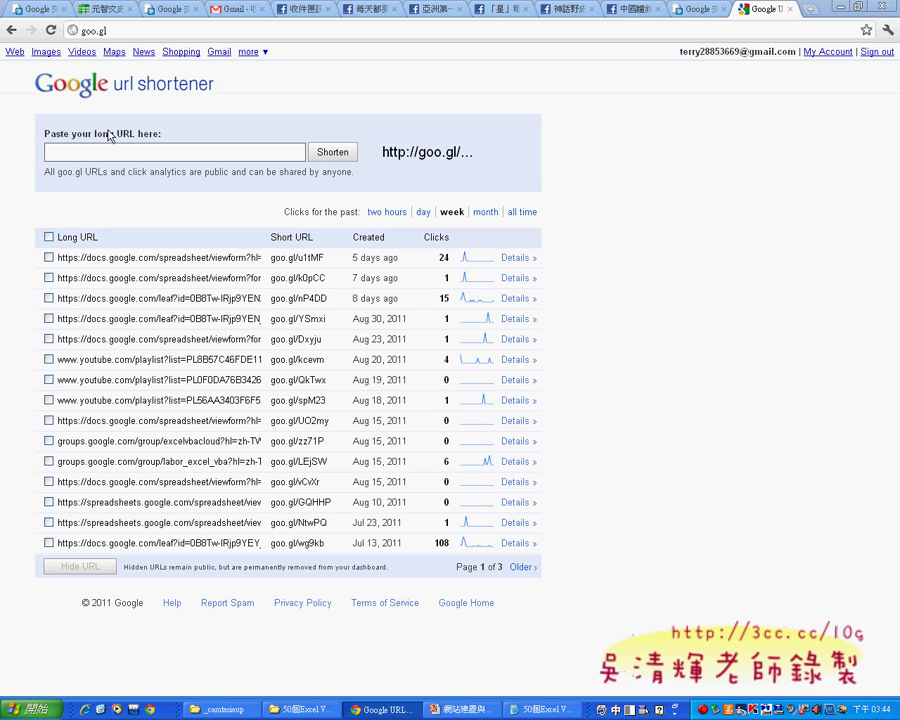
pyautogui.click(109, 155)
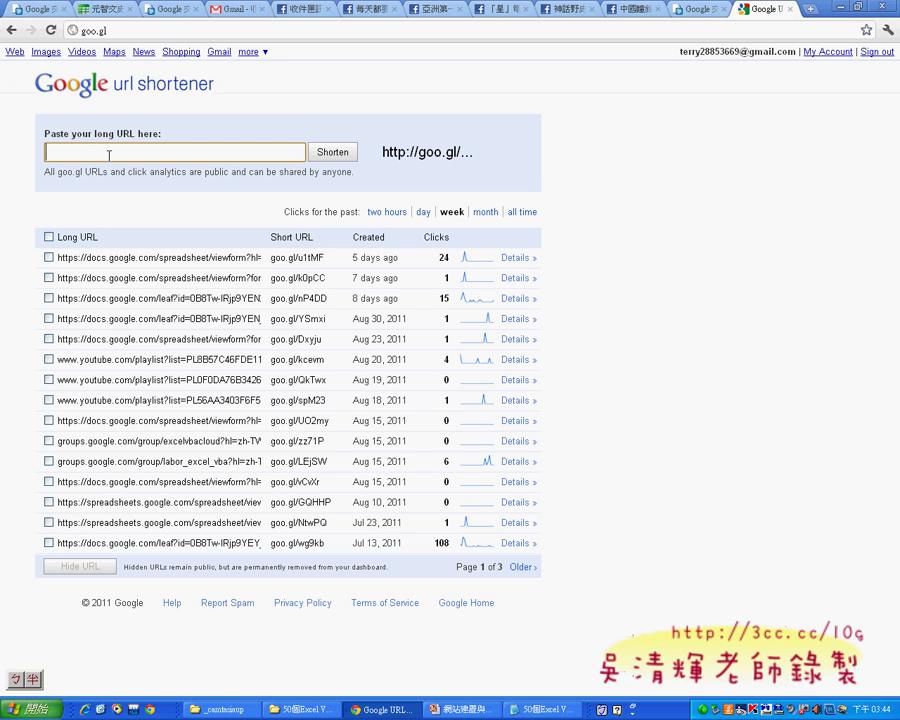
pyautogui.hotkey('ctrl', 'v')
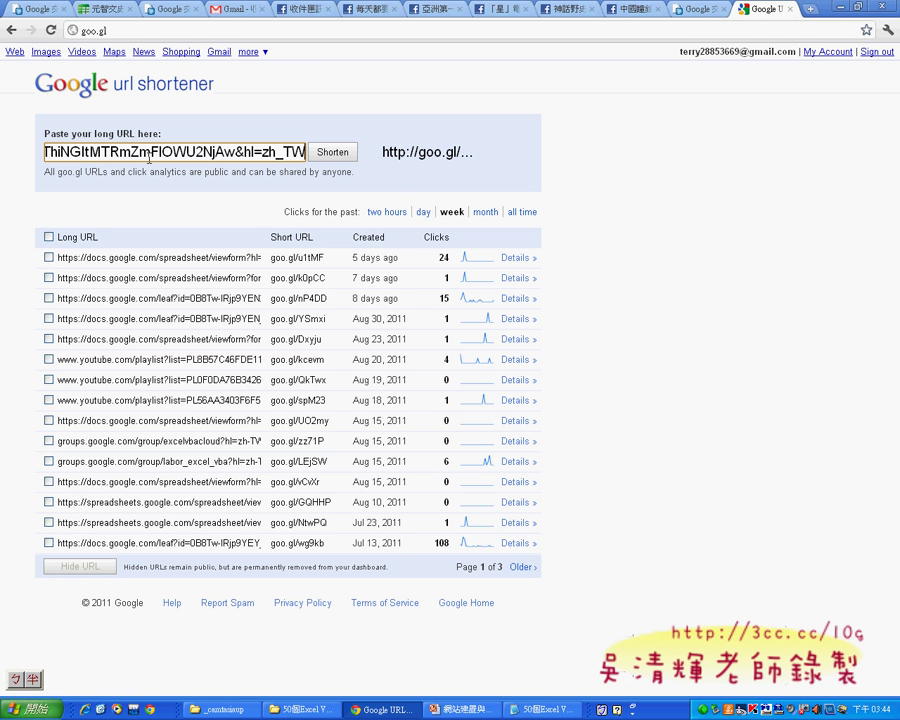
pyautogui.click(352, 154)
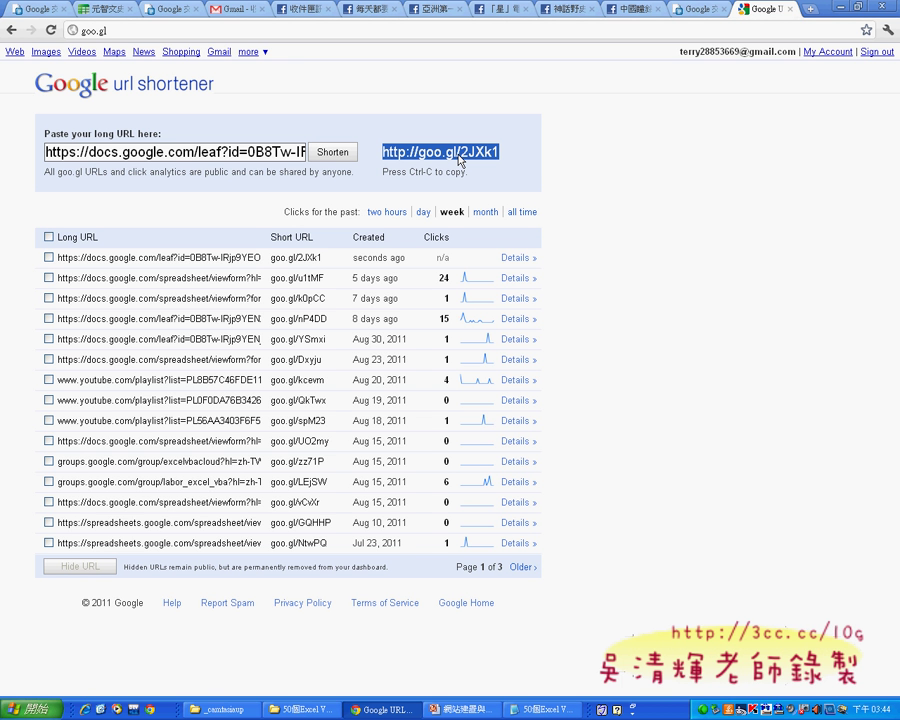
pyautogui.click(515, 158)
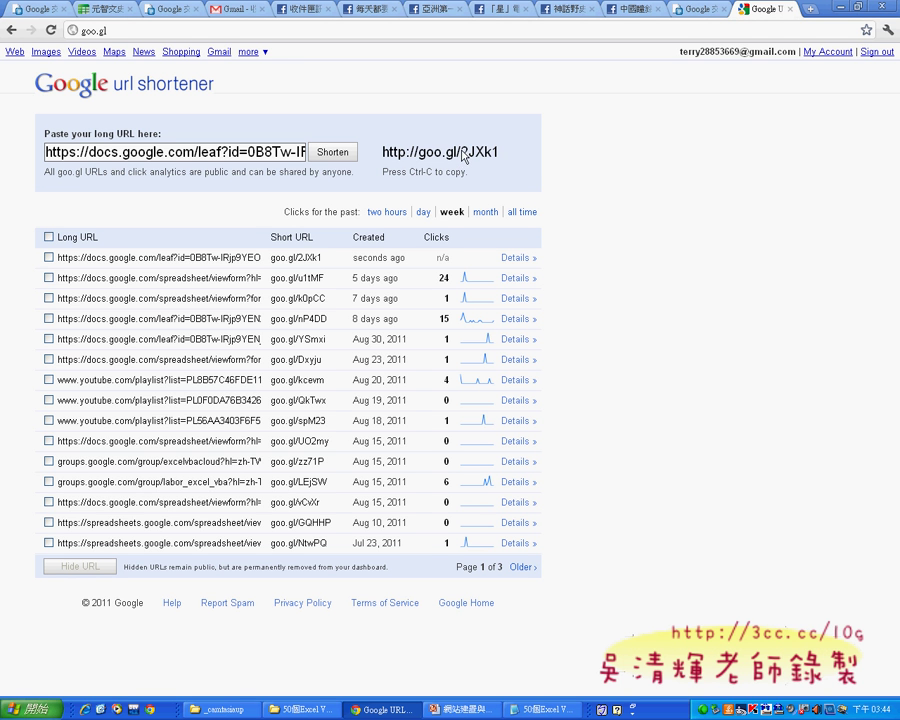
pyautogui.moveTo(460, 155); pyautogui.dragTo(501, 148)
pyautogui.click(386, 152)
pyautogui.moveTo(386, 152); pyautogui.dragTo(499, 151)
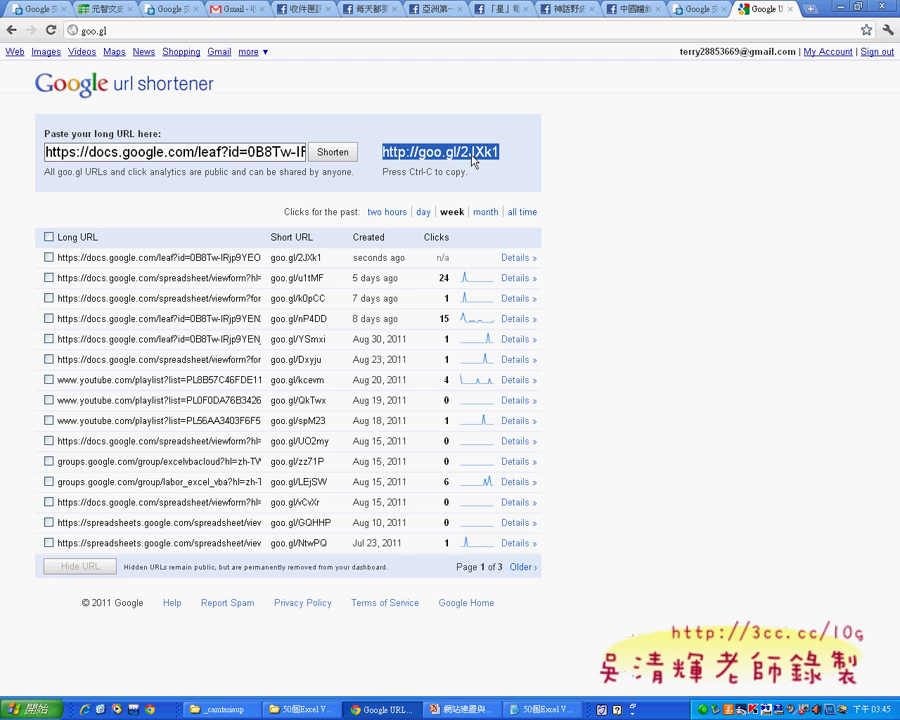
# Reselect just goo.gl/2JXk1 and copy it to the clipboard
pyautogui.click(473, 153)
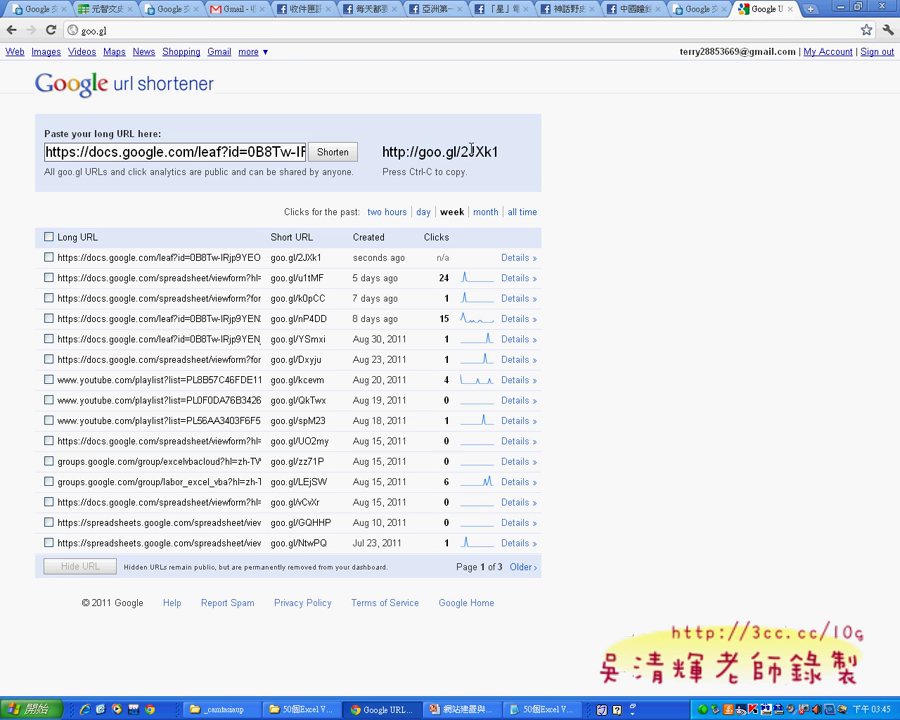
pyautogui.moveTo(472, 152); pyautogui.dragTo(479, 154)
pyautogui.moveTo(483, 152); pyautogui.dragTo(492, 153)
pyautogui.doubleClick(466, 153)
pyautogui.moveTo(503, 155); pyautogui.dragTo(419, 153)
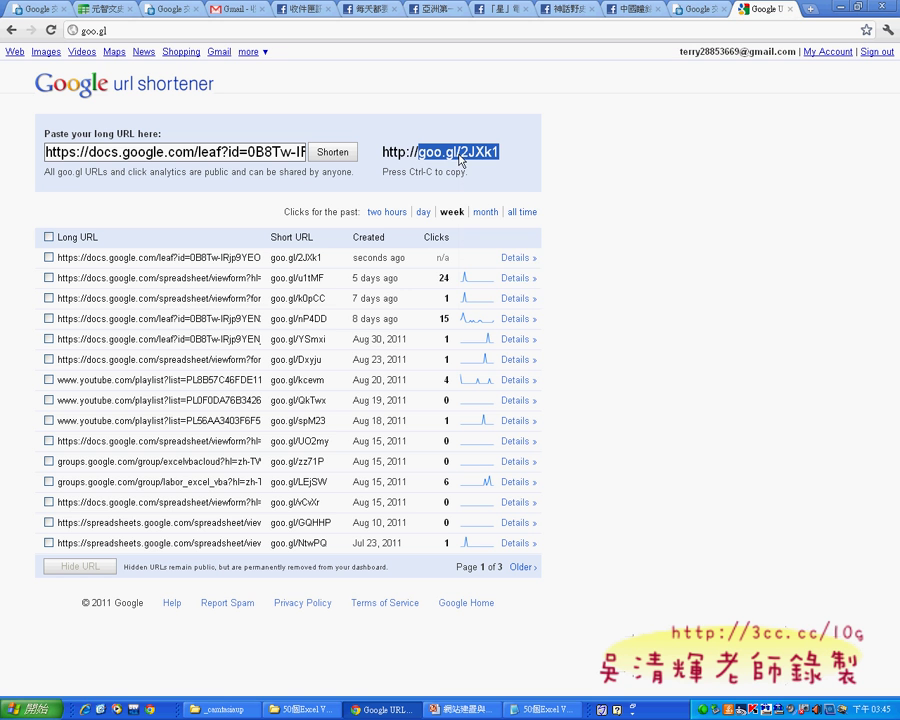
pyautogui.rightClick(457, 153)
pyautogui.click(503, 207)
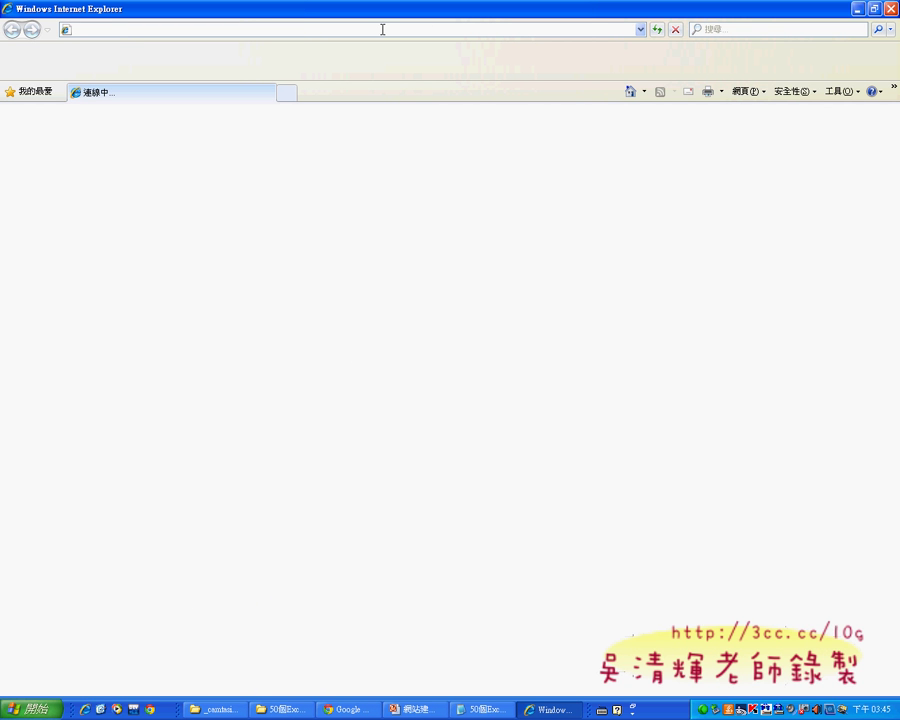
# Enter goo.gl/2JXk1 in Internet Explorer's address bar and load the shared folder
pyautogui.write('goo.gl/2JXkl')
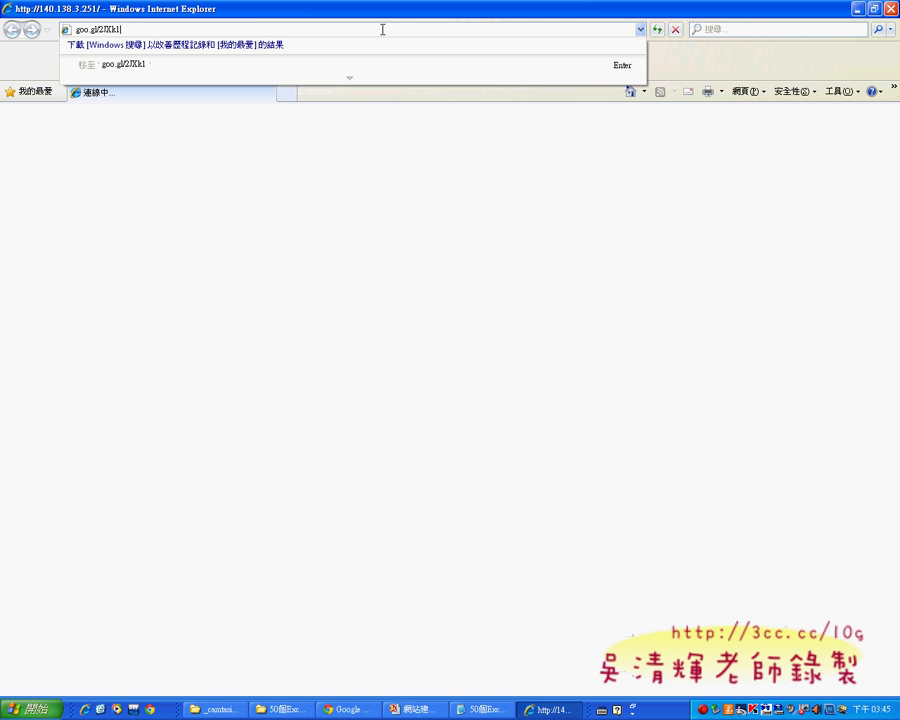
pyautogui.press('Return')
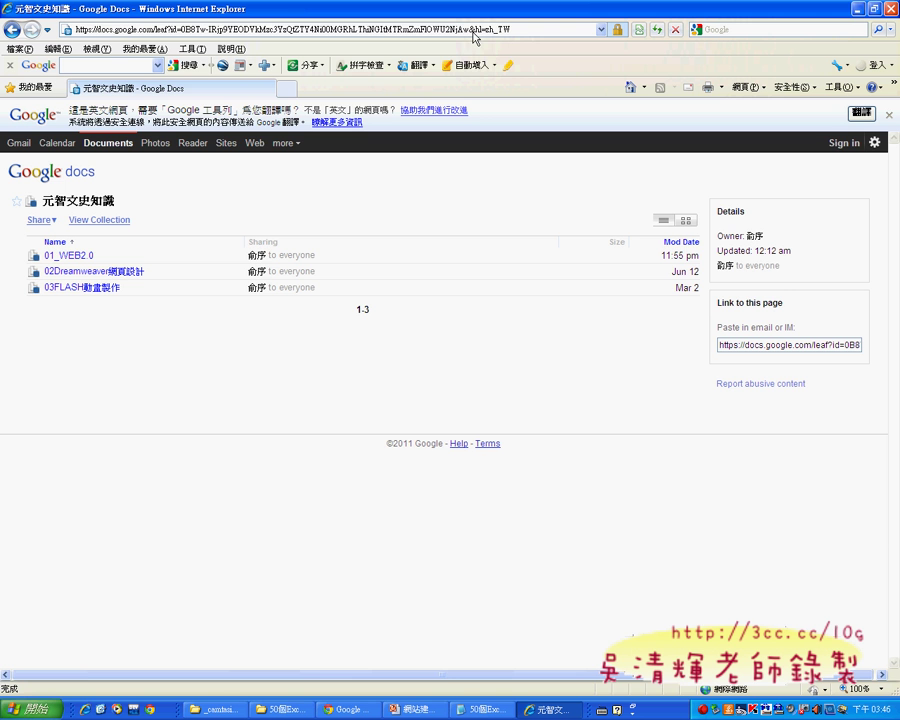
# Enter the 02Dreamweaver網頁設計 collection and open DREAMWEAVERCS4實用級.pdf in the viewer
pyautogui.click(127, 271)
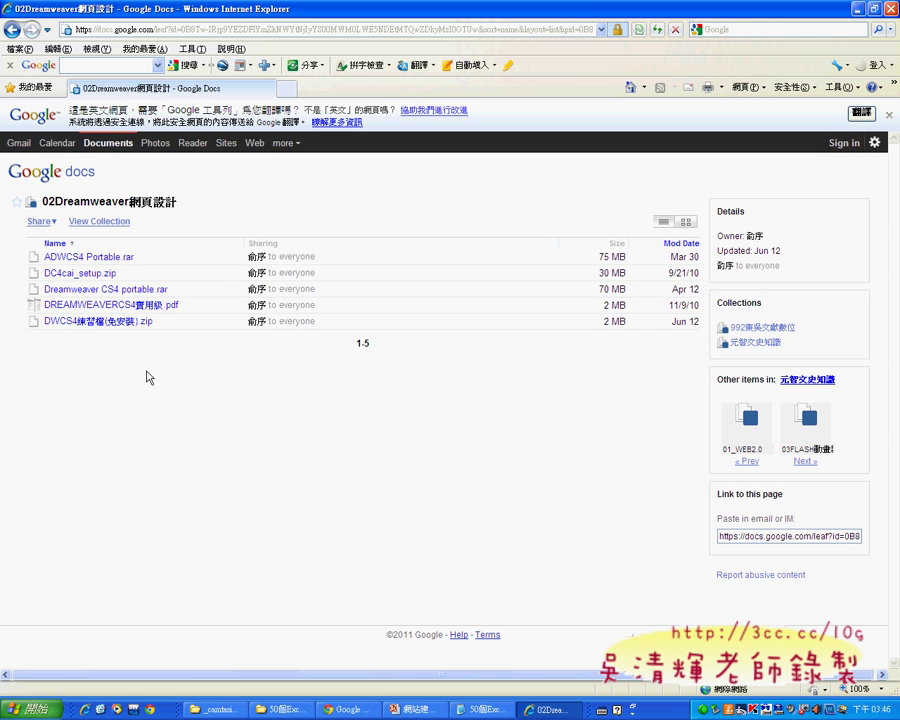
pyautogui.doubleClick(171, 305)
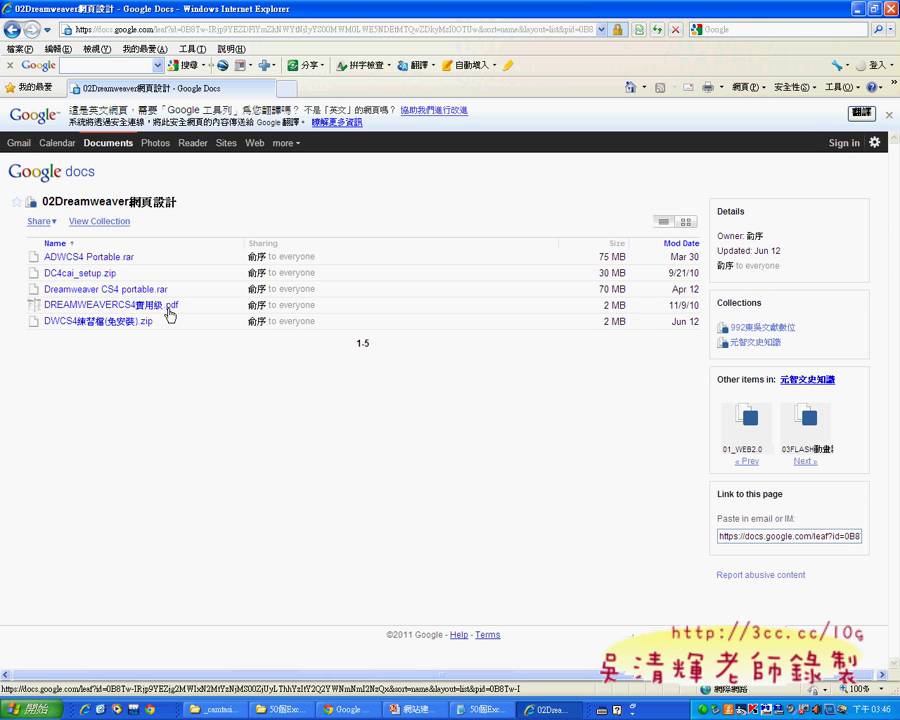
pyautogui.moveTo(168, 318); pyautogui.dragTo(44, 305)
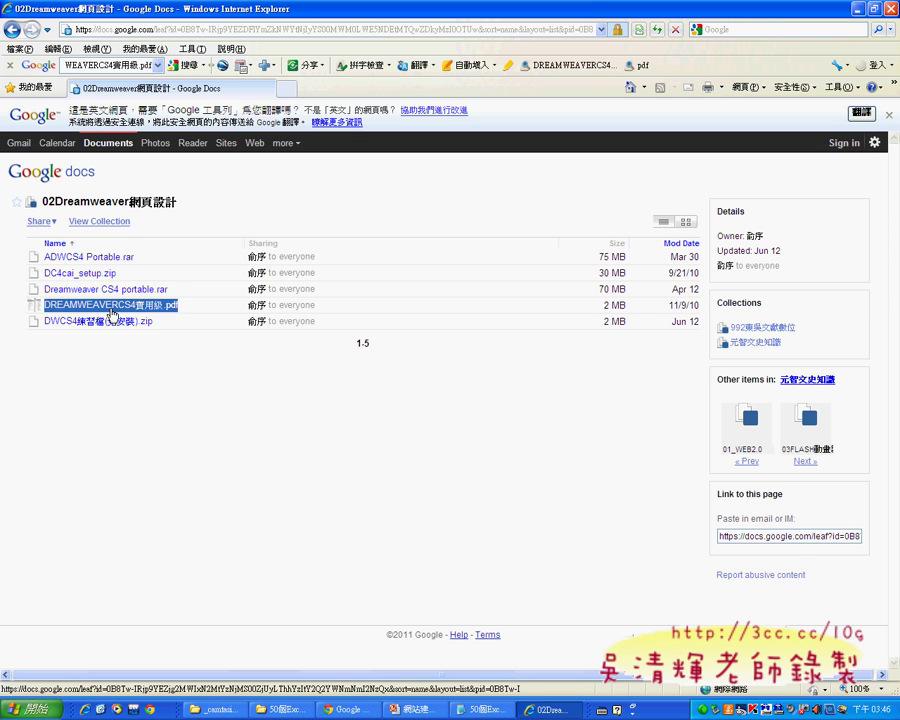
pyautogui.click(108, 312)
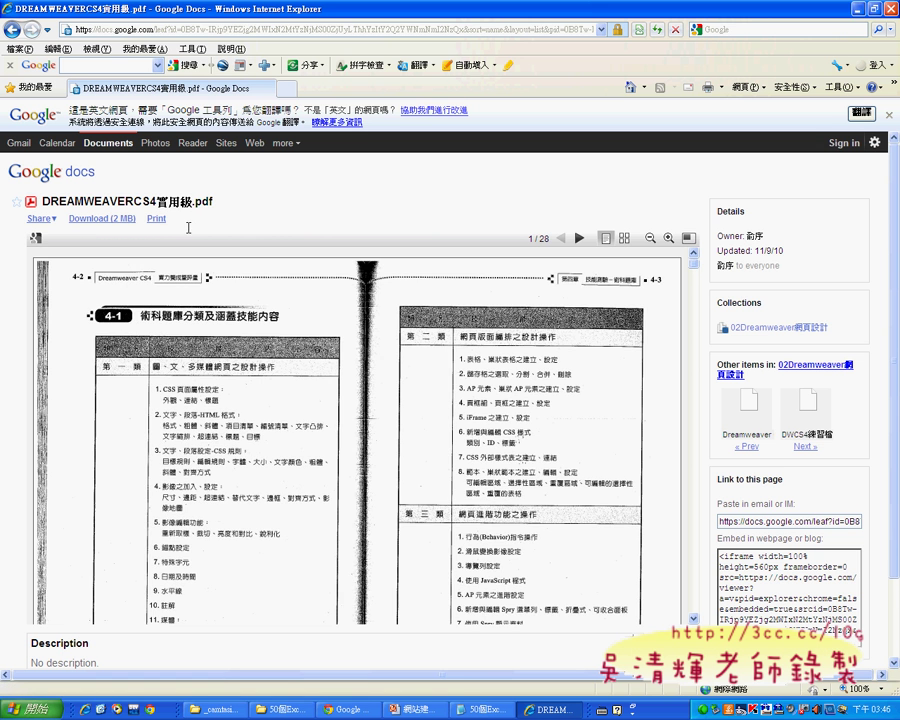
# Scroll the PDF, back out to 元智文史知識, browse 03FLASH動畫製作, then switch back to Chrome's shortener
pyautogui.scroll(-3, 315, 388)
pyautogui.scroll(-8, 315, 388)
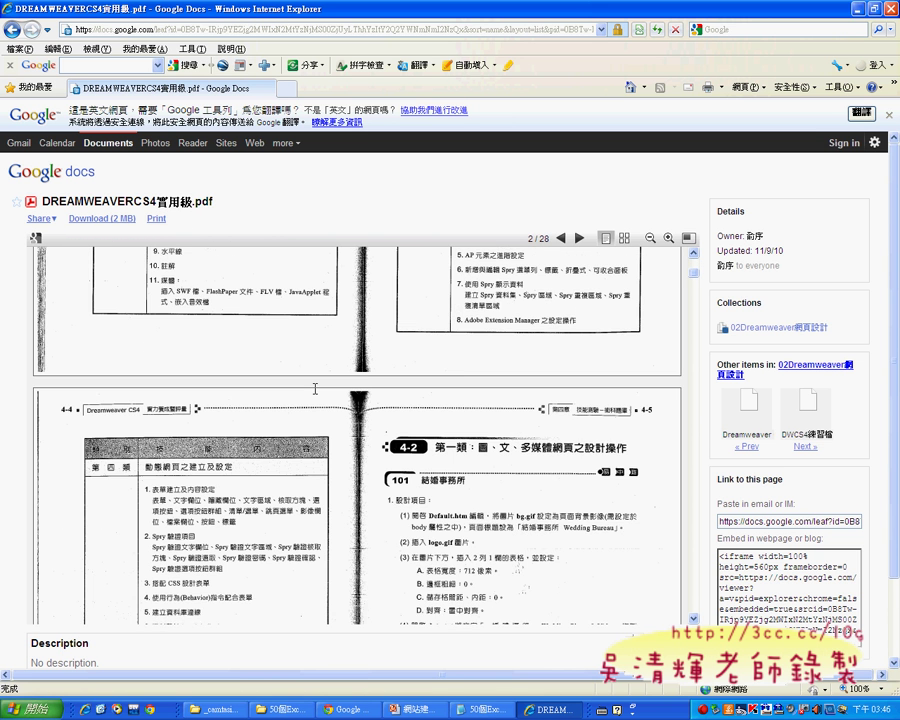
pyautogui.scroll(-1, 315, 388)
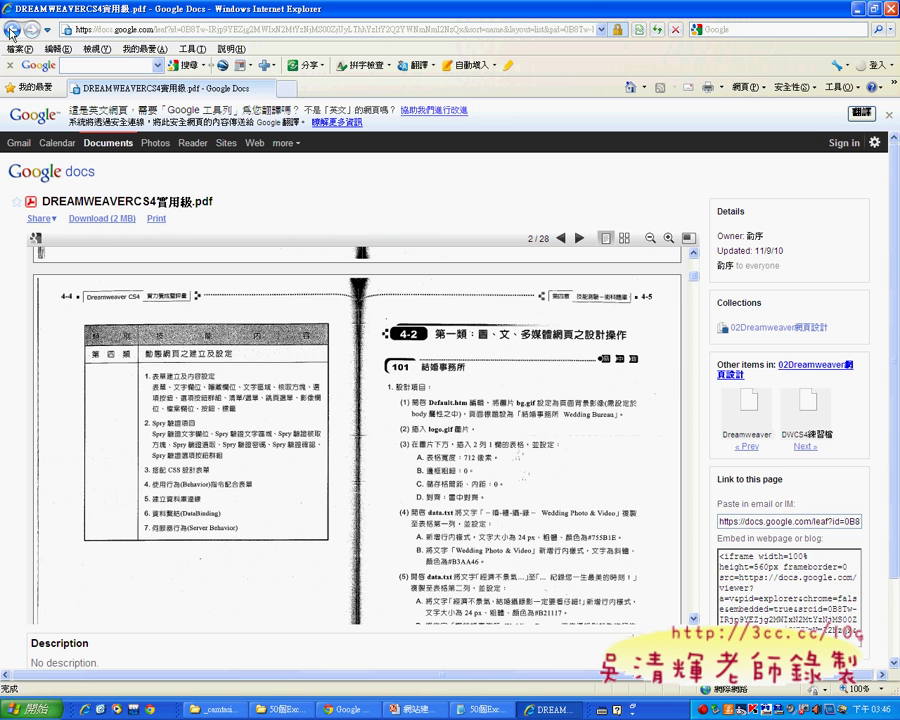
pyautogui.click(12, 33)
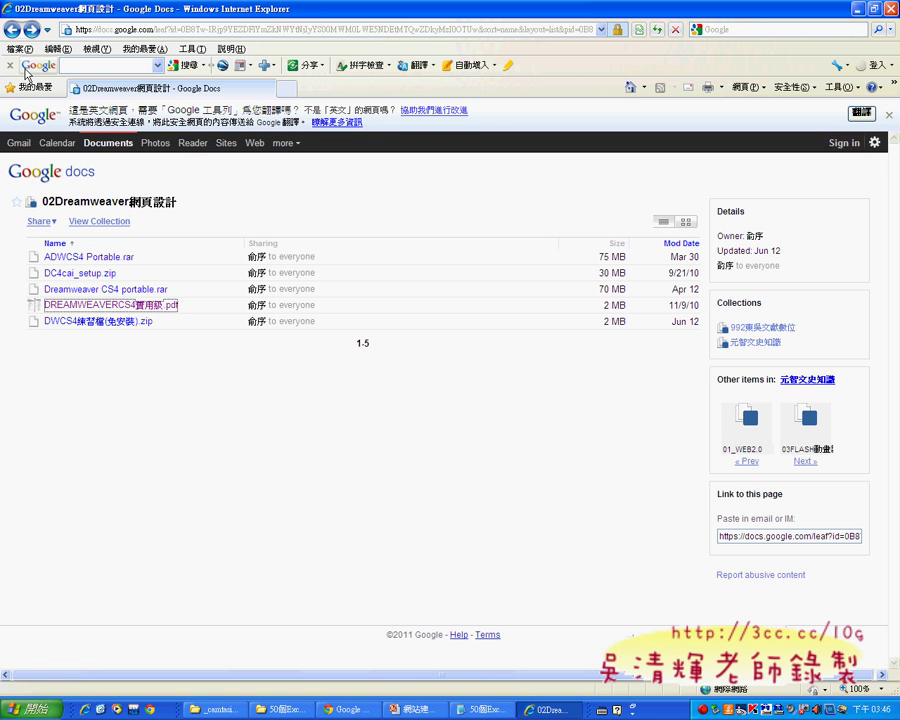
pyautogui.press('BackSpace')
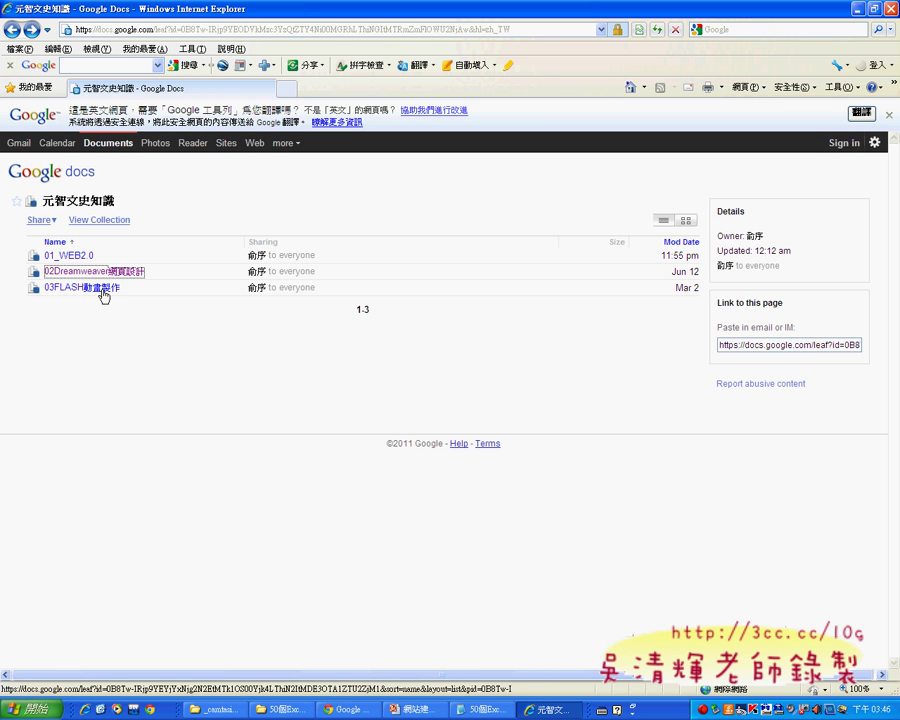
pyautogui.click(102, 289)
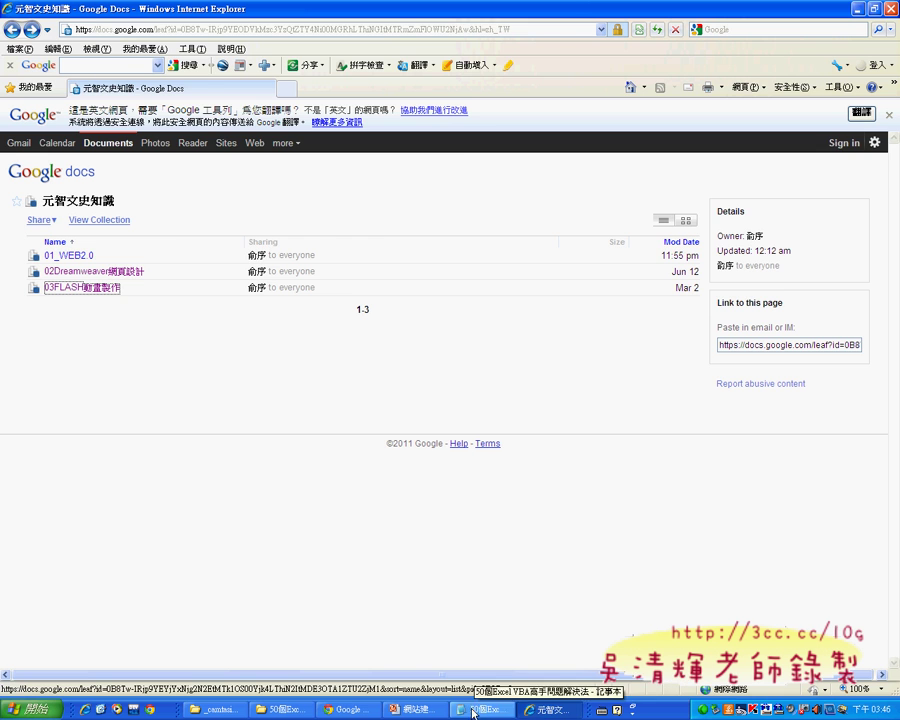
pyautogui.click(347, 709)
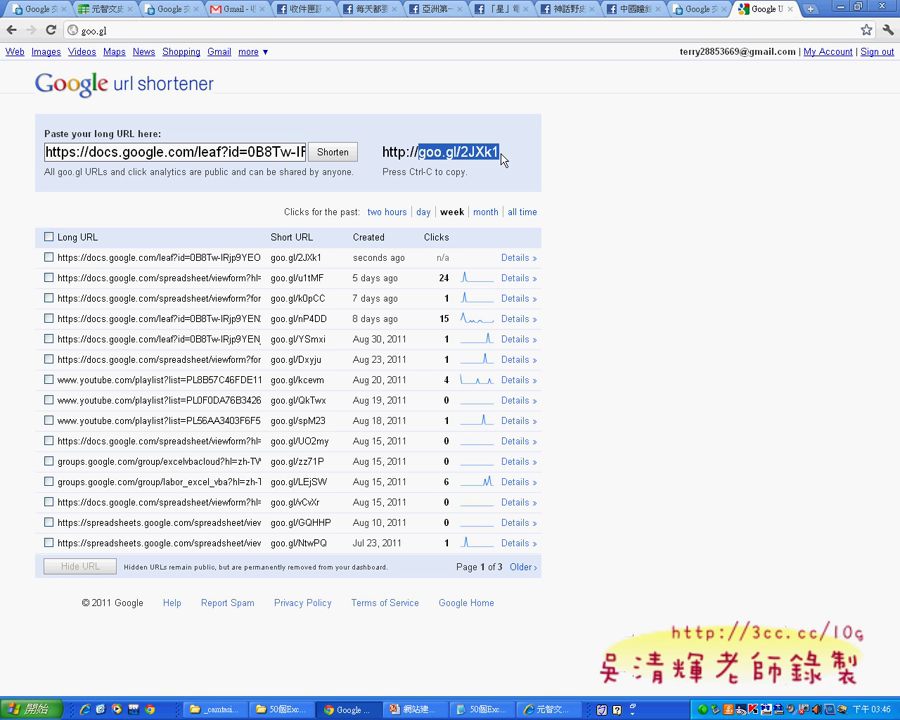